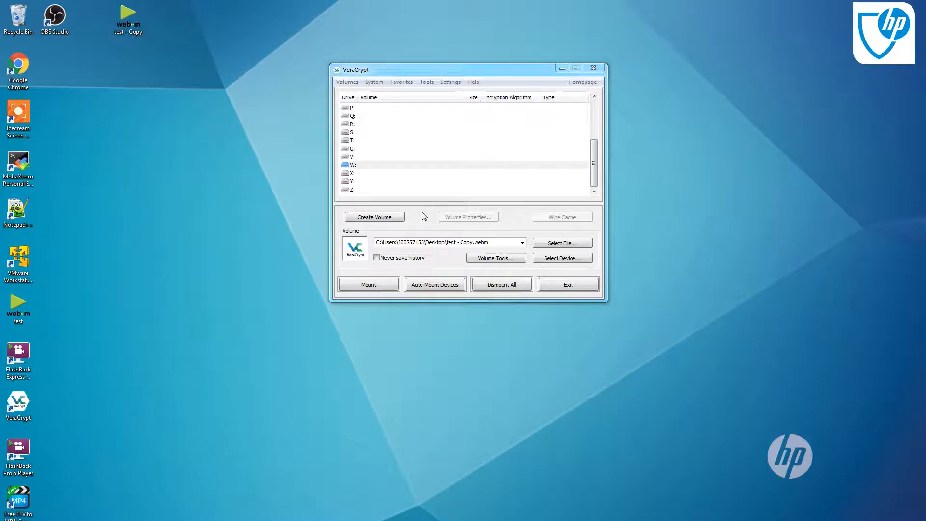
# Start the volume creation wizard for a standard encrypted file container
pyautogui.click(386, 219)
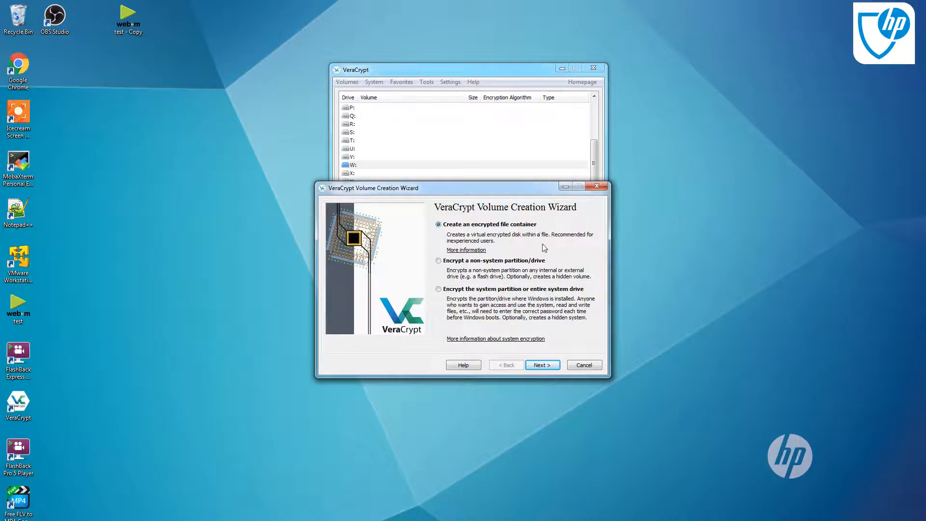
pyautogui.click(543, 366)
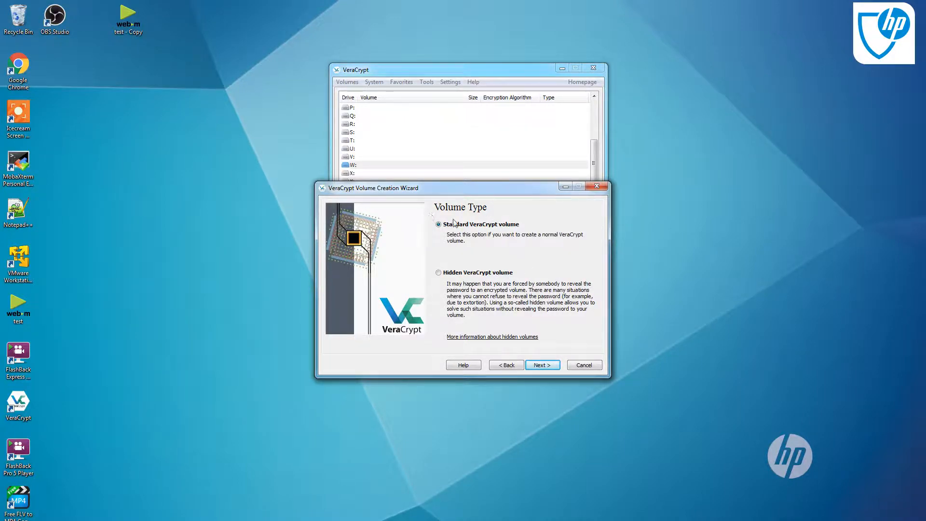
pyautogui.click(540, 366)
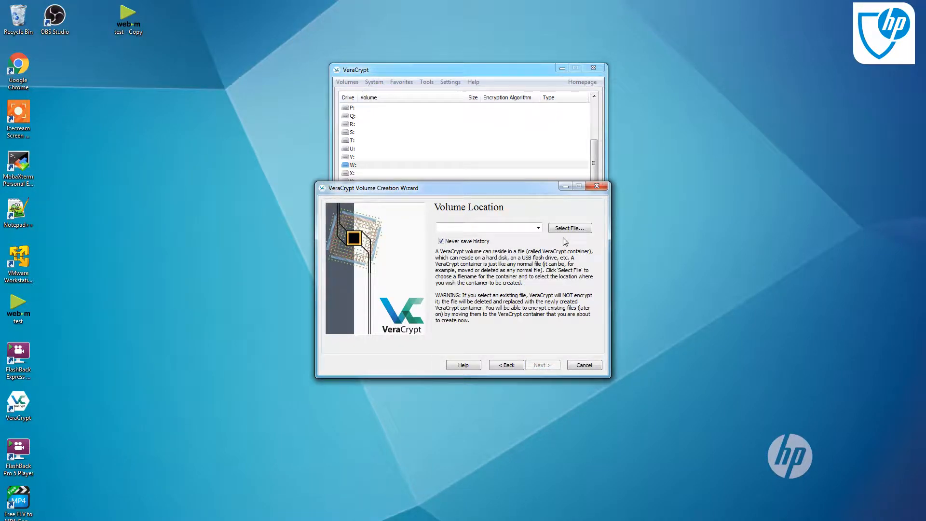
# Copy the test video file and paste a duplicate of it onto the desktop
pyautogui.click(25, 316)
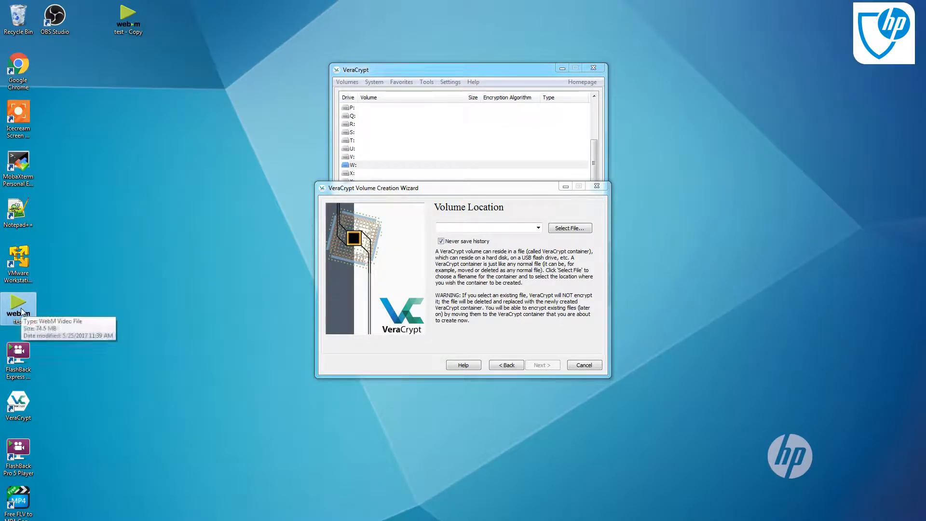
pyautogui.rightClick(22, 309)
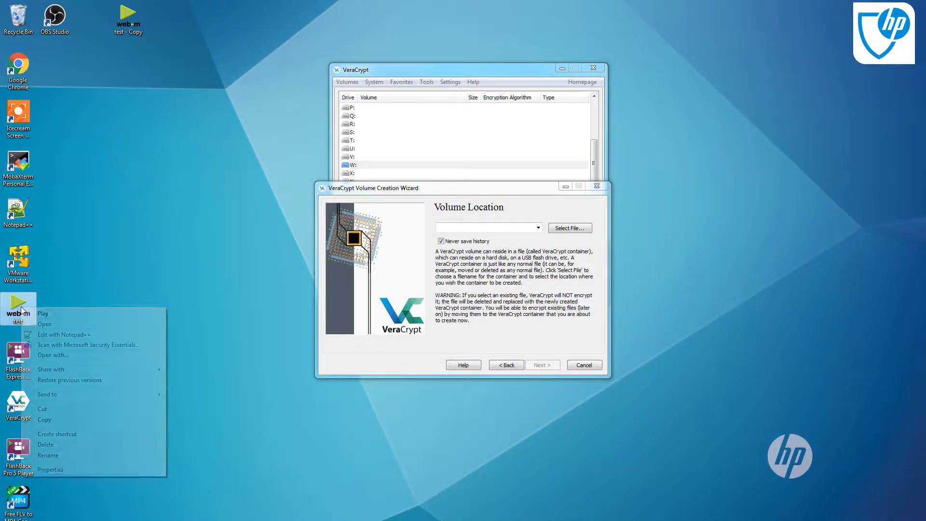
pyautogui.click(56, 419)
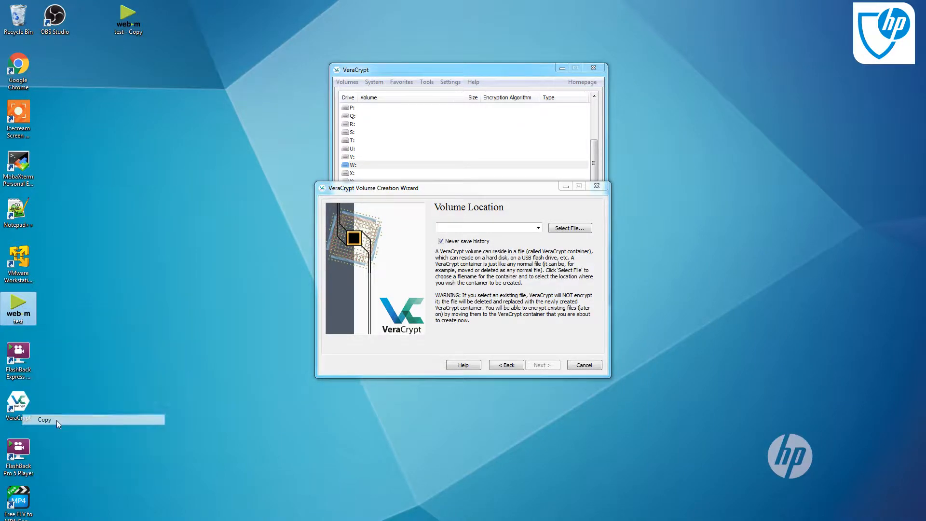
pyautogui.rightClick(104, 146)
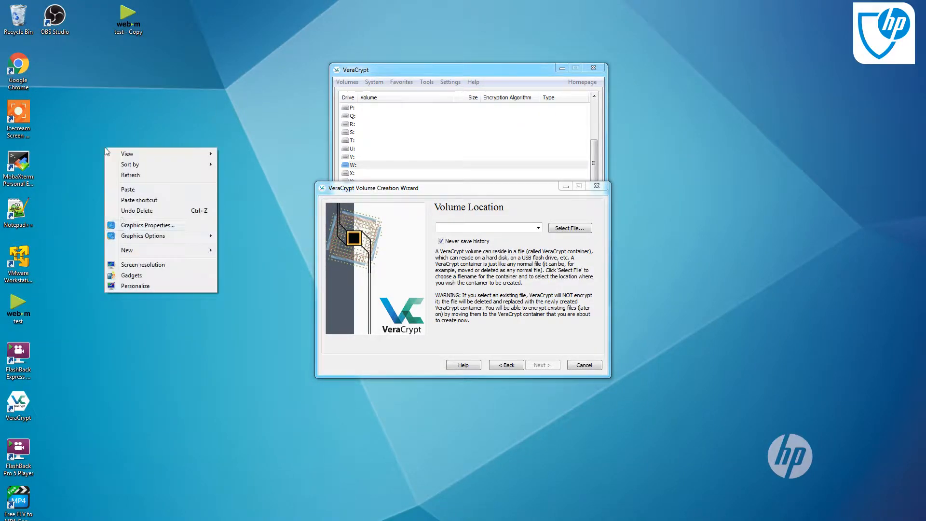
pyautogui.click(140, 189)
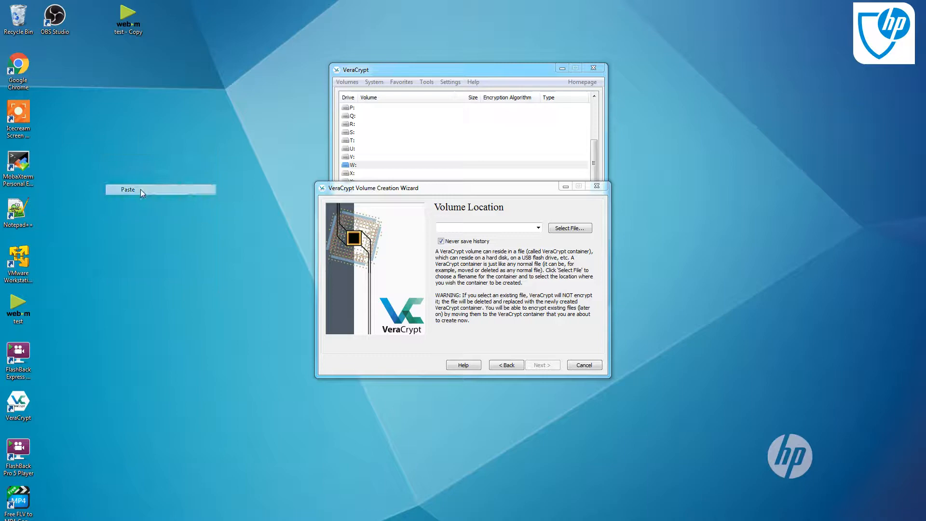
# Delete the older 'test - Copy' file to the Recycle Bin
pyautogui.click(127, 24)
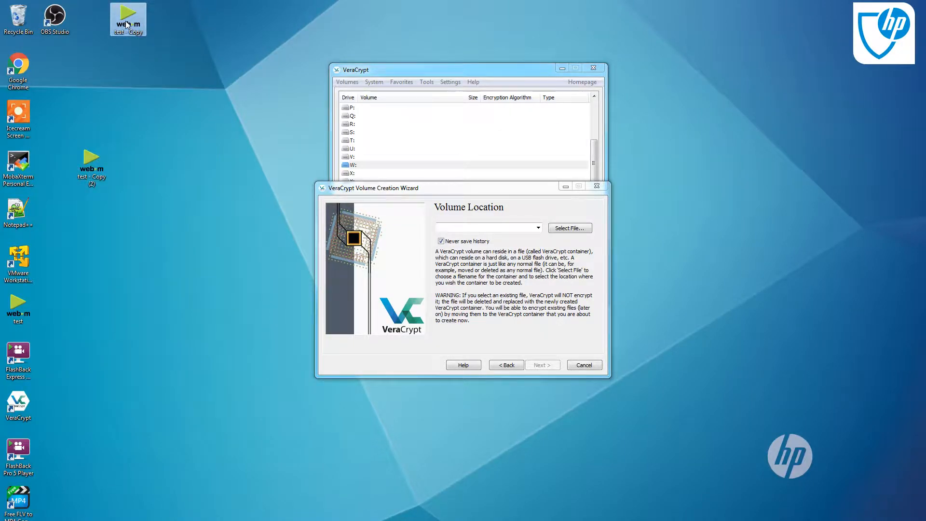
pyautogui.press('Delete')
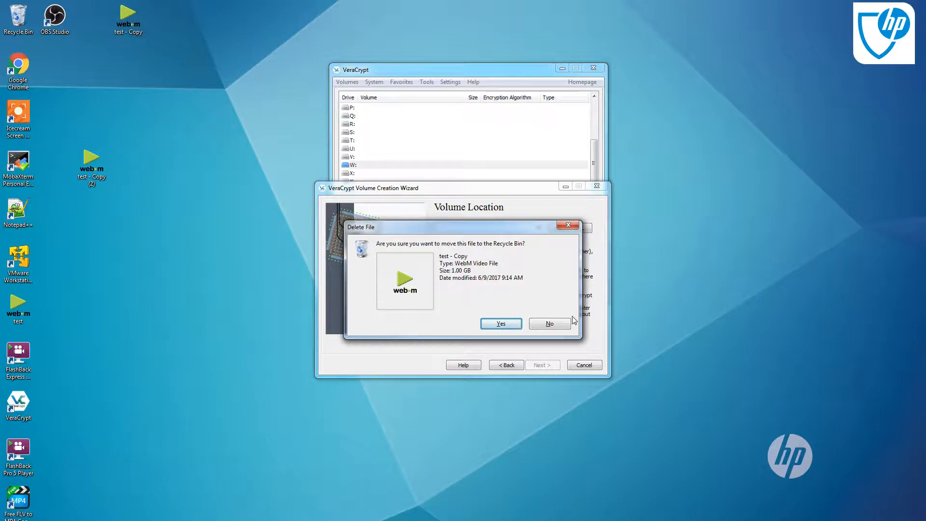
pyautogui.click(501, 323)
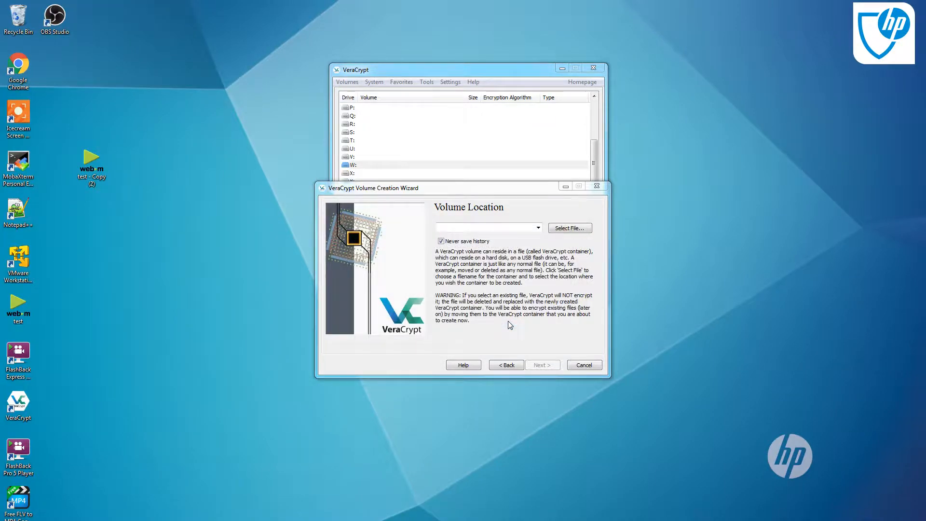
# Inspect the properties of 'test - Copy (2)' without changing anything
pyautogui.rightClick(98, 171)
pyautogui.click(136, 330)
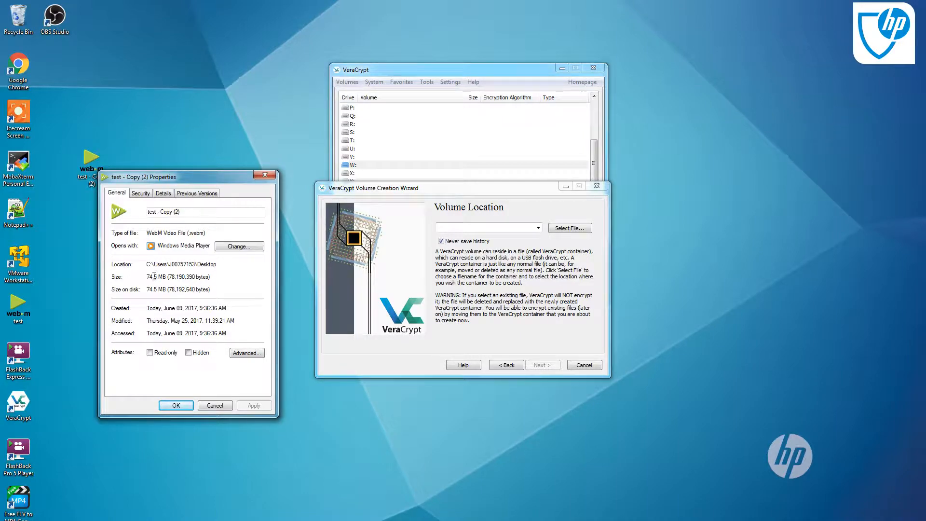
pyautogui.click(204, 405)
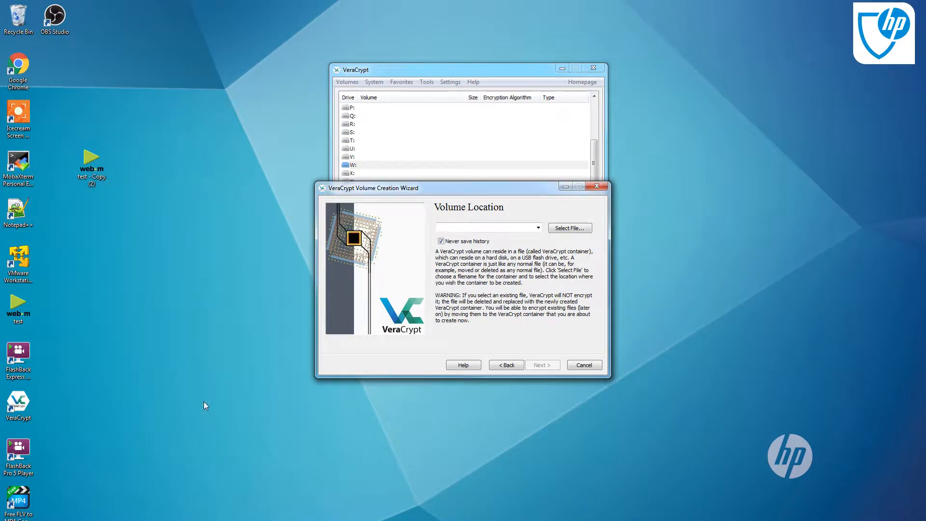
# Select 'test - Copy (2)' on the desktop as the volume location, confirming replacement of the existing file
pyautogui.click(569, 228)
pyautogui.click(348, 261)
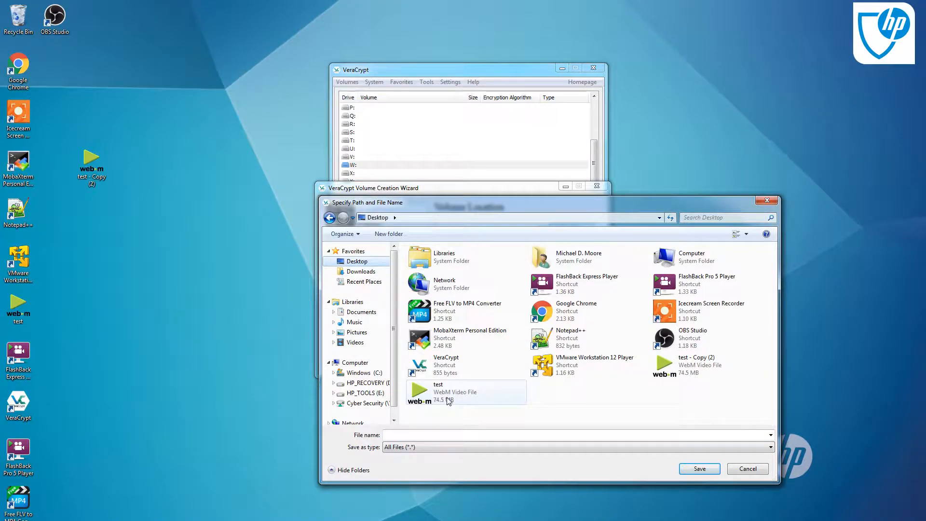
pyautogui.doubleClick(695, 373)
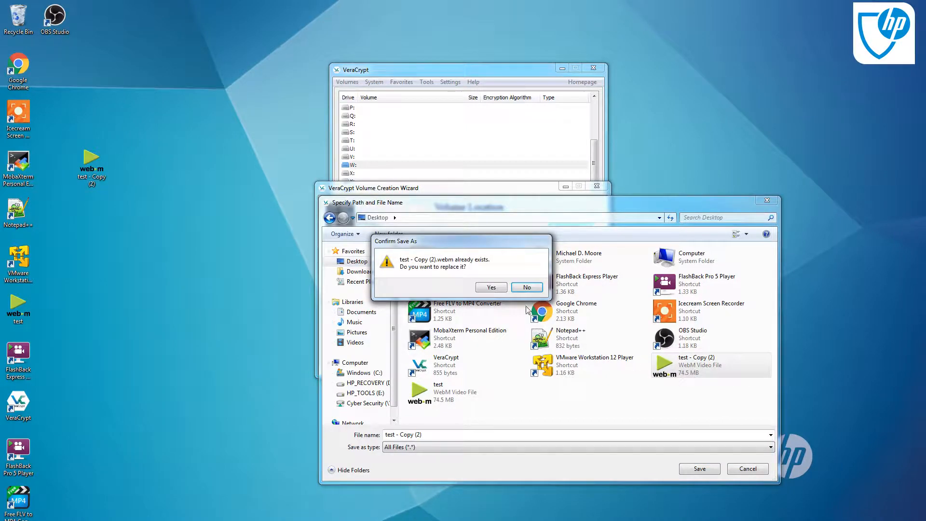
pyautogui.click(491, 288)
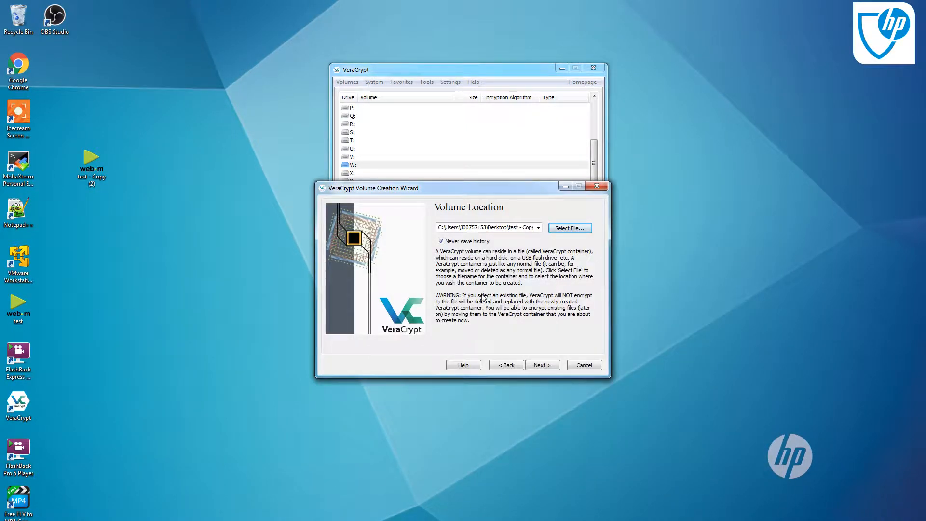
# Advance to encryption options and choose the AES(Twofish(Serpent)) encryption algorithm
pyautogui.click(542, 365)
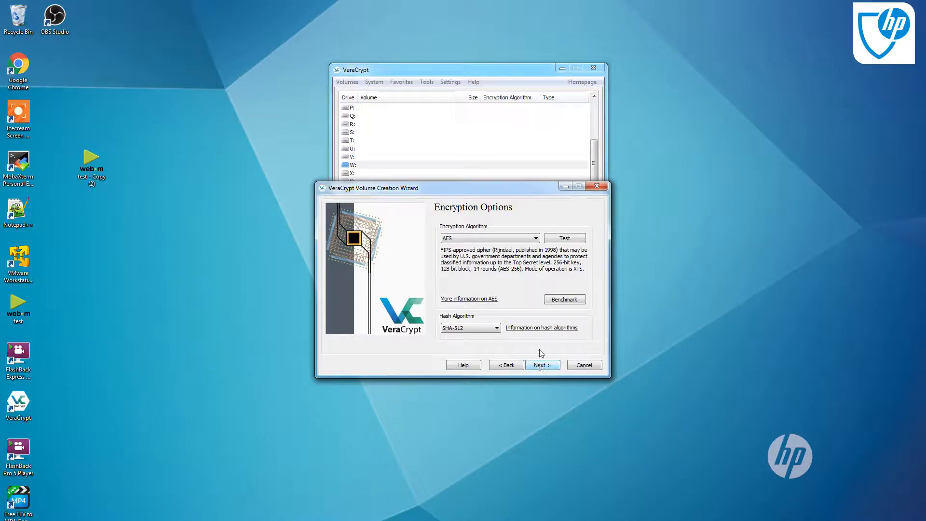
pyautogui.click(496, 238)
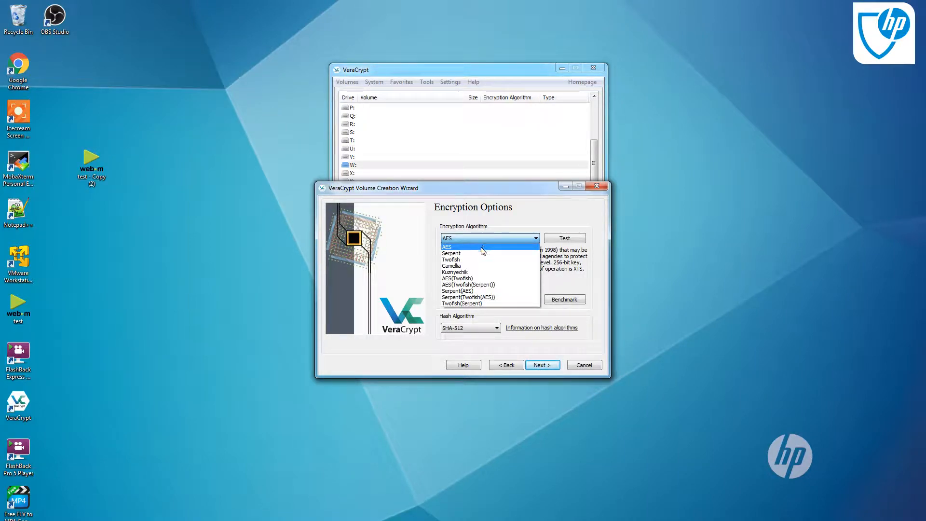
pyautogui.click(473, 287)
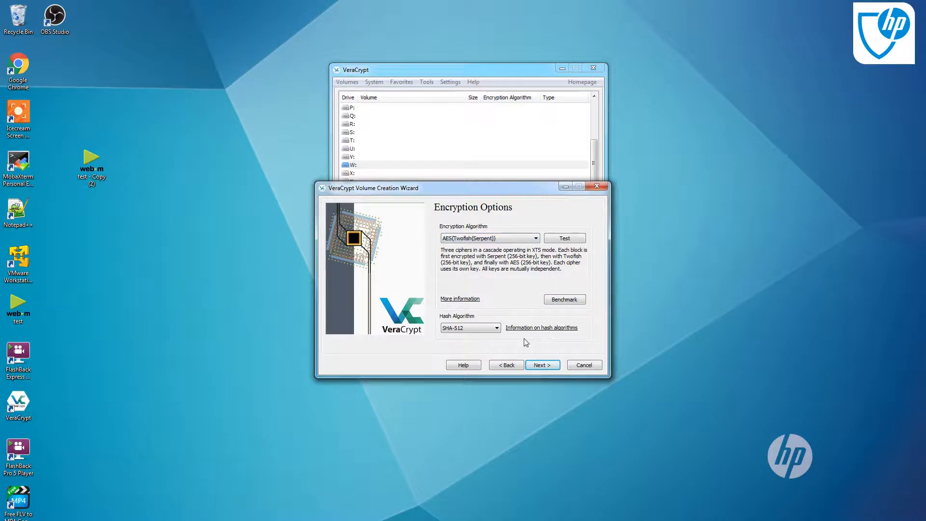
# Open the algorithms benchmark and run the encryption algorithm benchmark with a 50 MB buffer
pyautogui.click(564, 300)
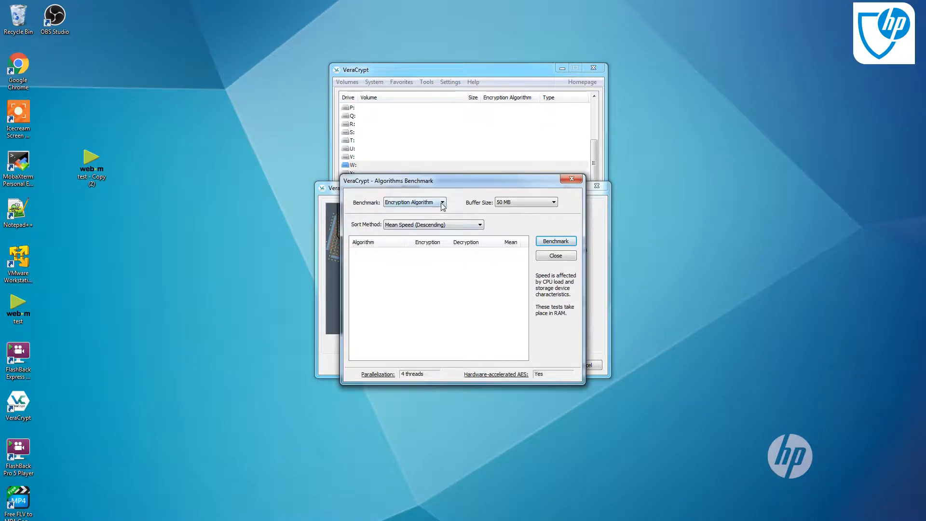
pyautogui.click(510, 202)
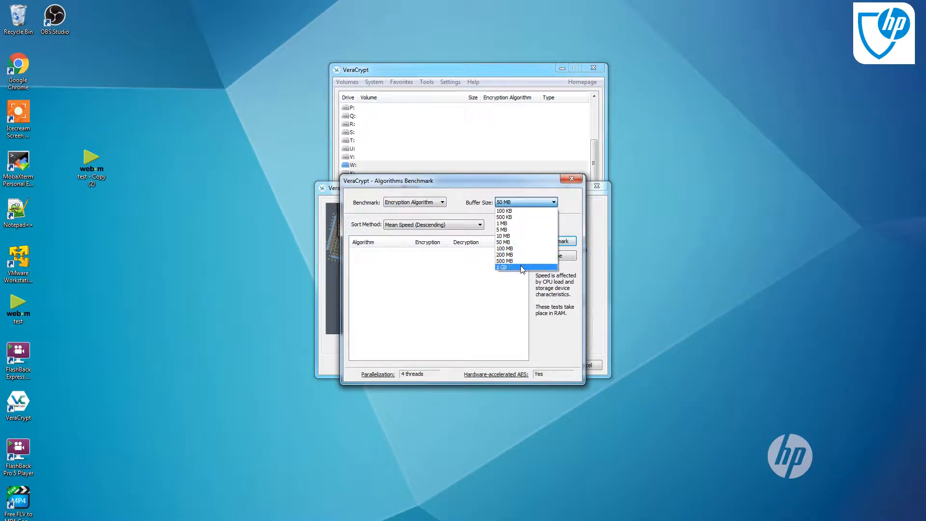
pyautogui.click(509, 244)
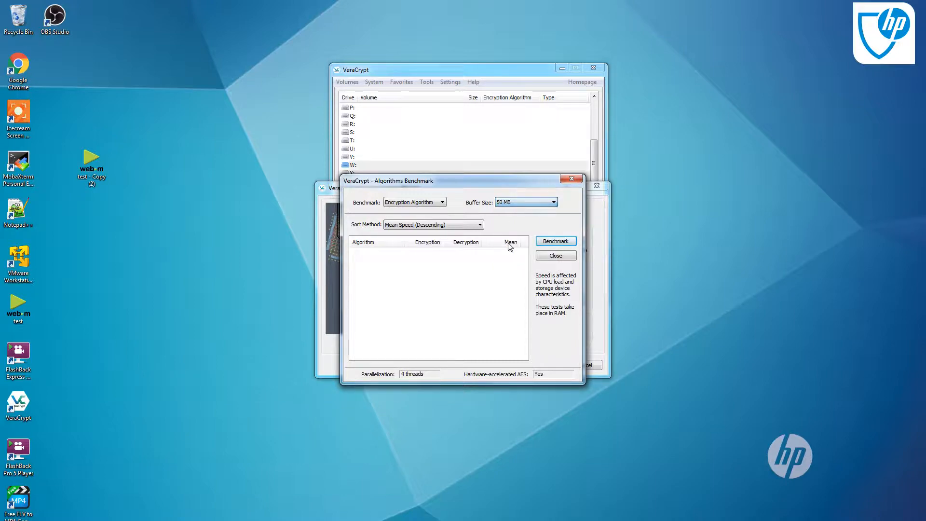
pyautogui.click(428, 203)
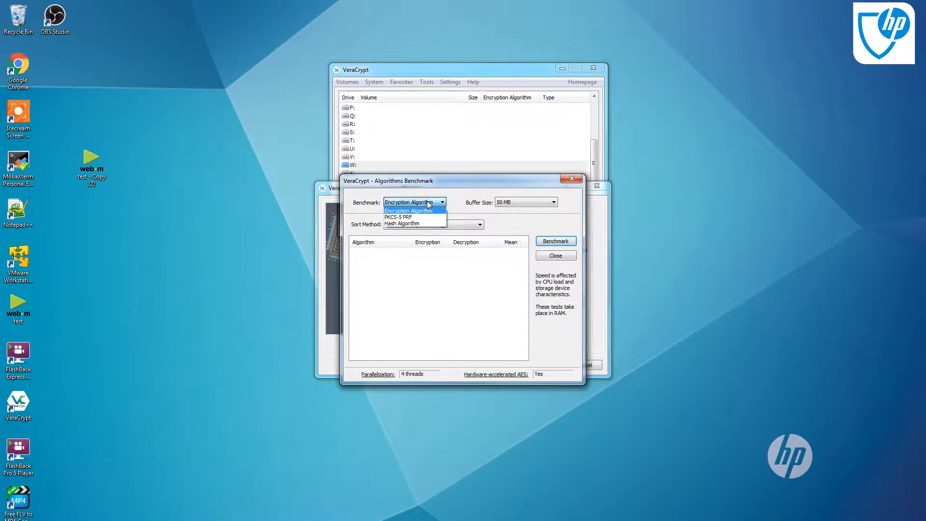
pyautogui.click(421, 211)
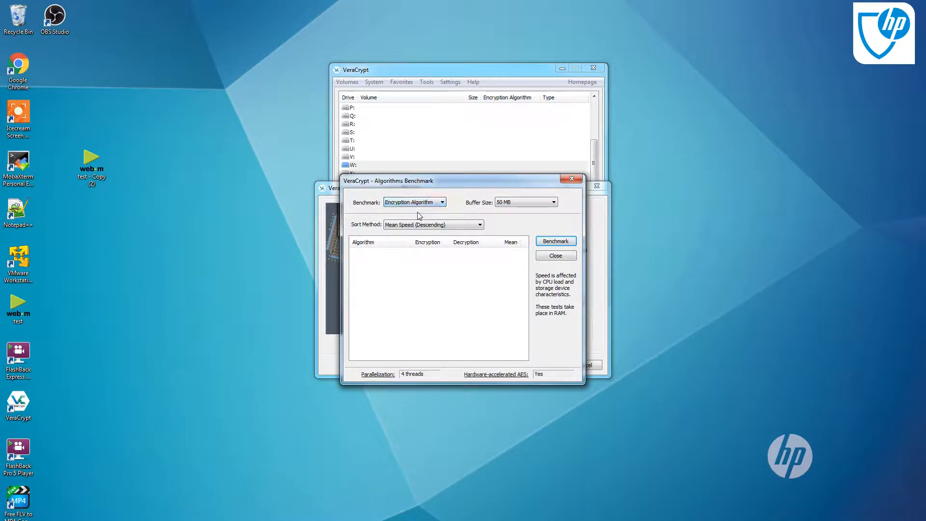
pyautogui.click(425, 227)
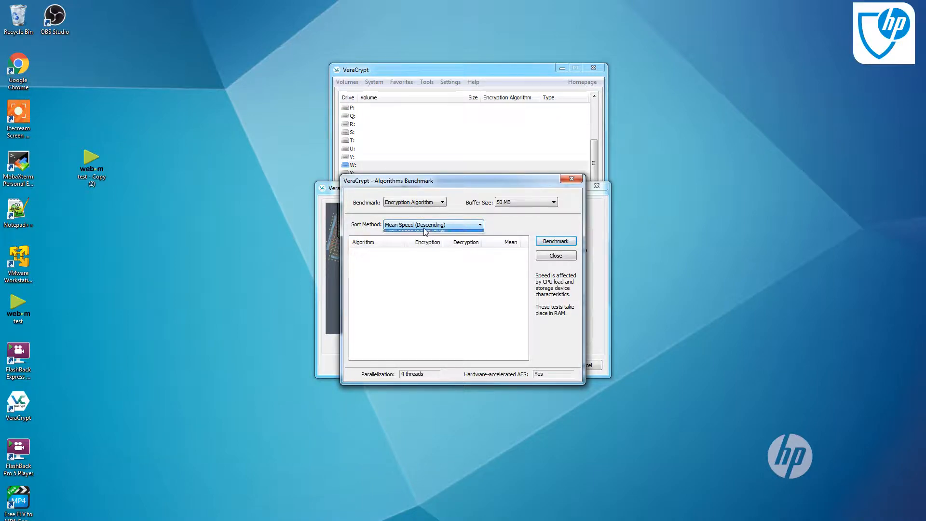
pyautogui.click(424, 228)
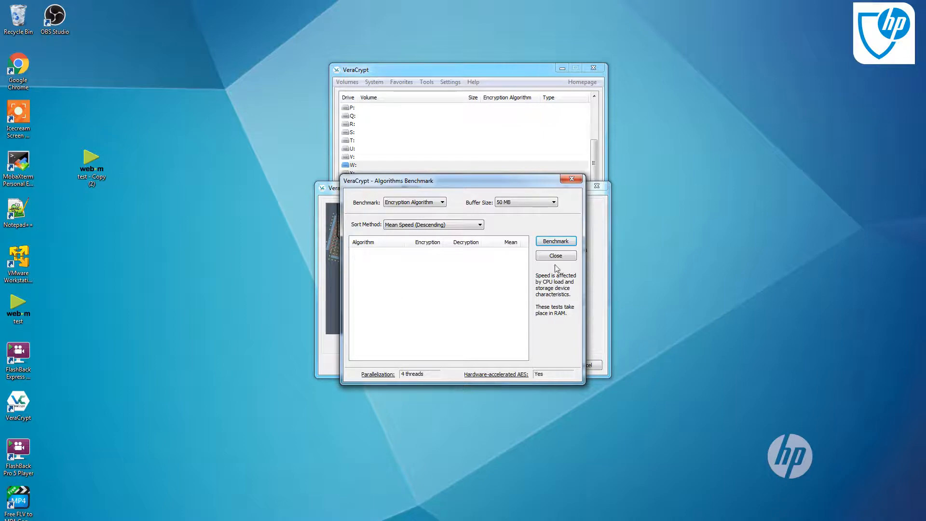
pyautogui.click(555, 247)
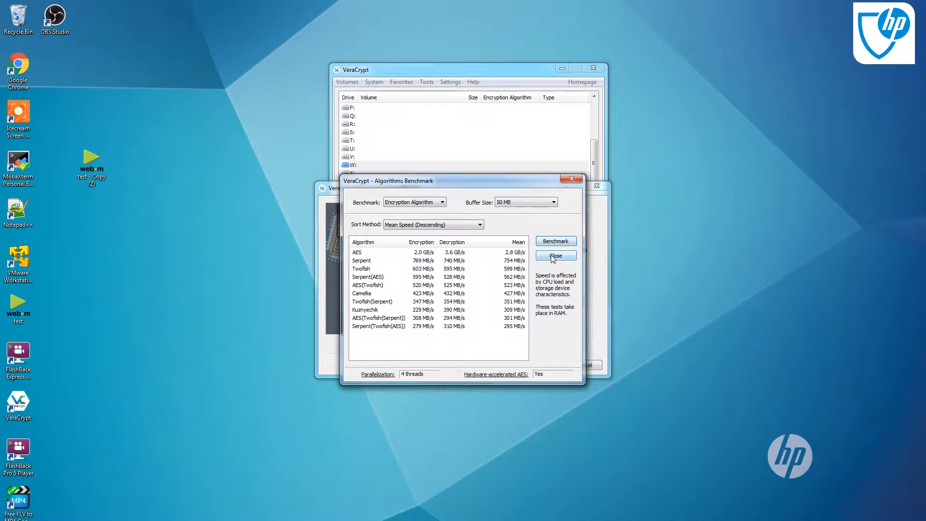
# Switch the benchmark to PKCS-5 PRF and run it
pyautogui.click(440, 202)
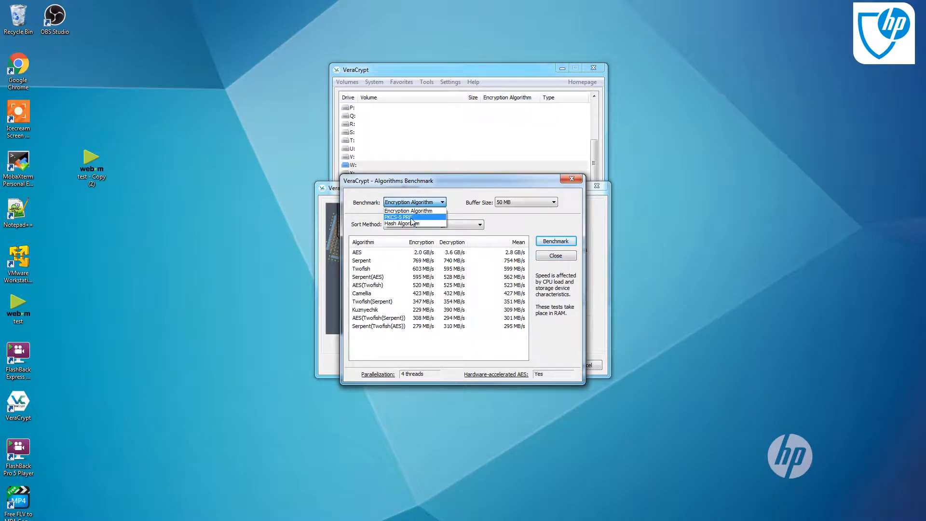
pyautogui.click(413, 217)
pyautogui.click(548, 240)
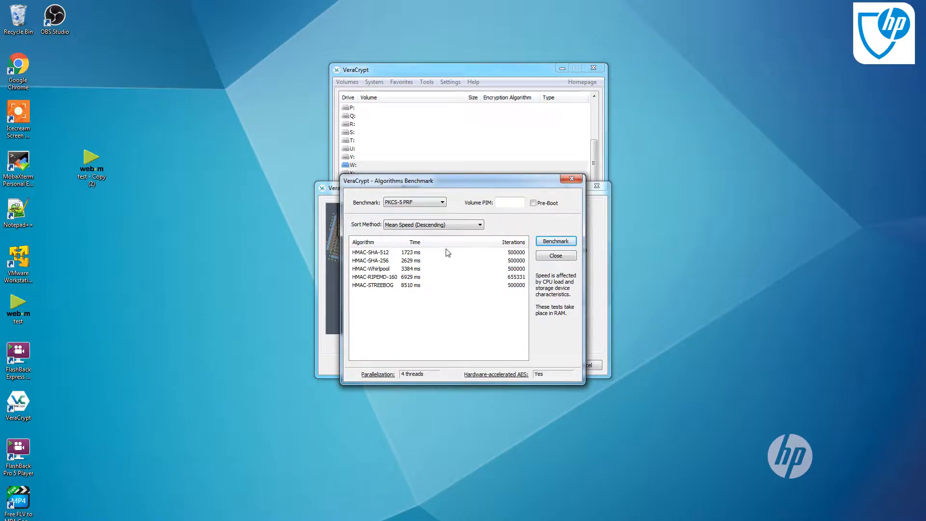
# Switch the benchmark to Hash Algorithm and run it
pyautogui.click(438, 227)
pyautogui.click(438, 227)
pyautogui.click(427, 203)
pyautogui.click(425, 224)
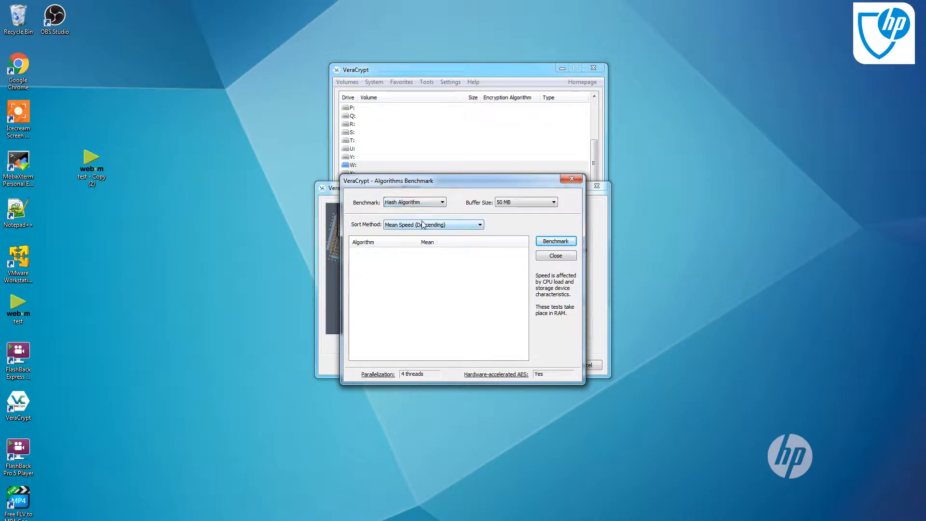
pyautogui.click(547, 242)
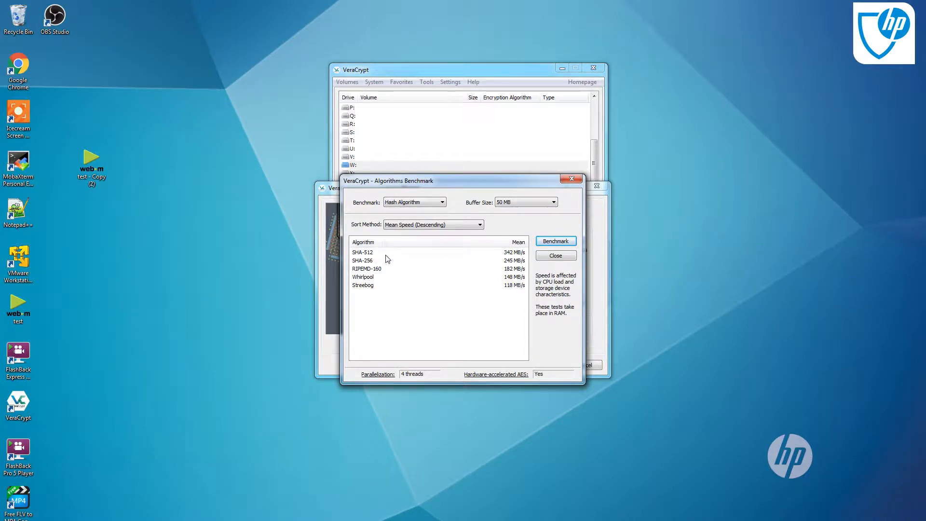
# Close the benchmark and set the encryption algorithm to Serpent
pyautogui.click(562, 257)
pyautogui.click(489, 239)
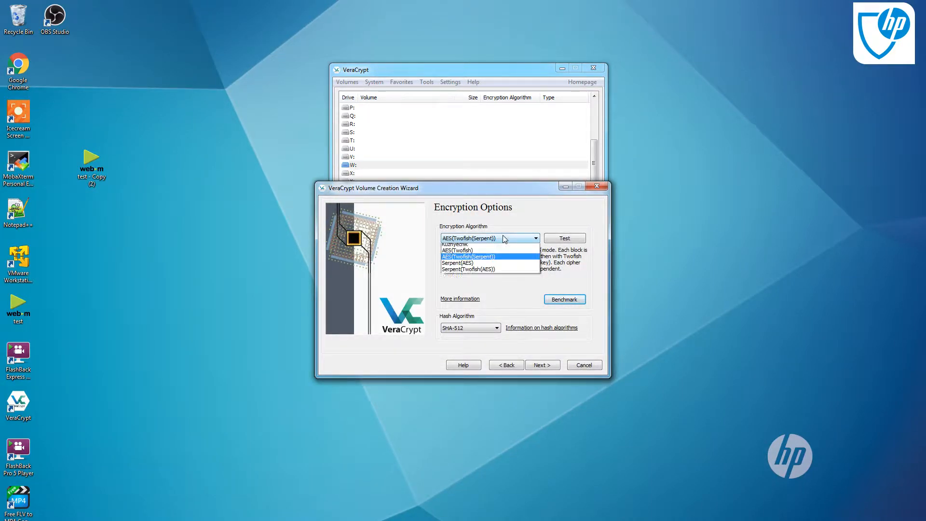
pyautogui.click(482, 245)
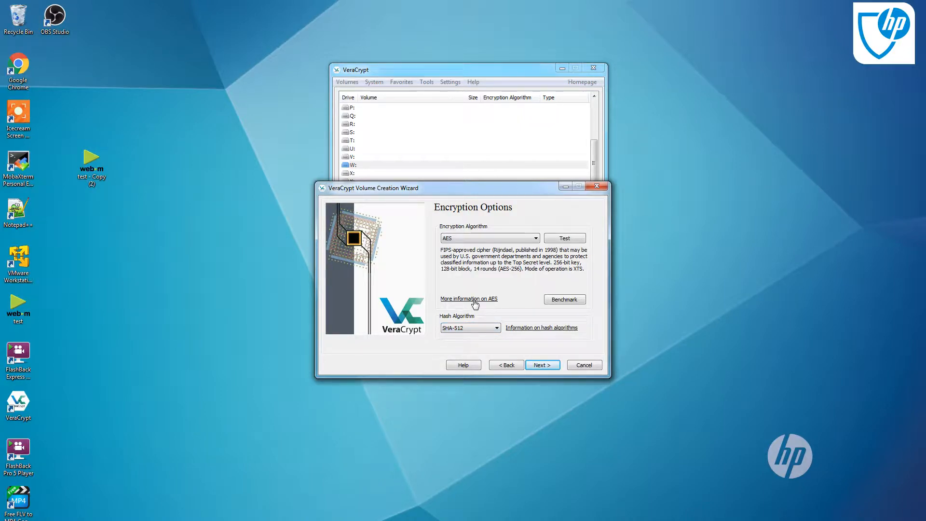
pyautogui.click(465, 241)
pyautogui.click(466, 252)
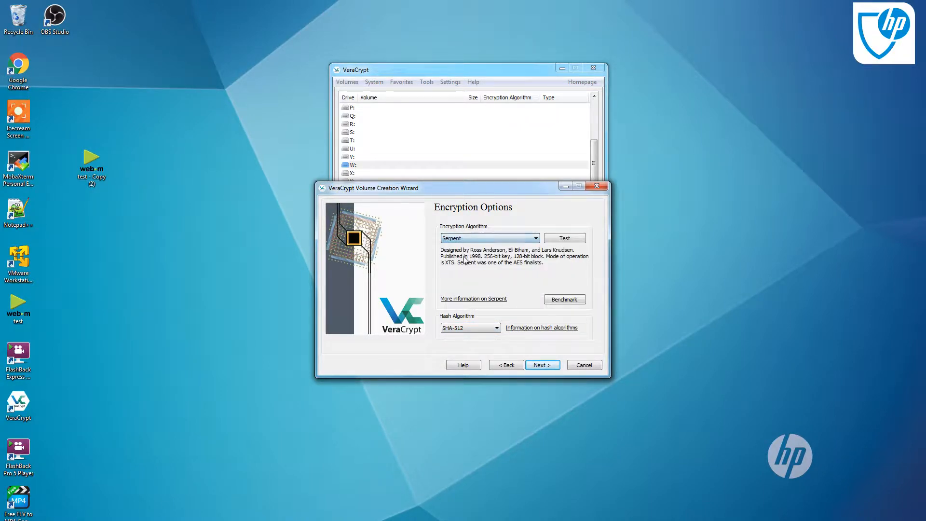
# Set the encryption algorithm to AES, keep SHA-512 as the hash algorithm, and continue to the volume size page
pyautogui.click(465, 238)
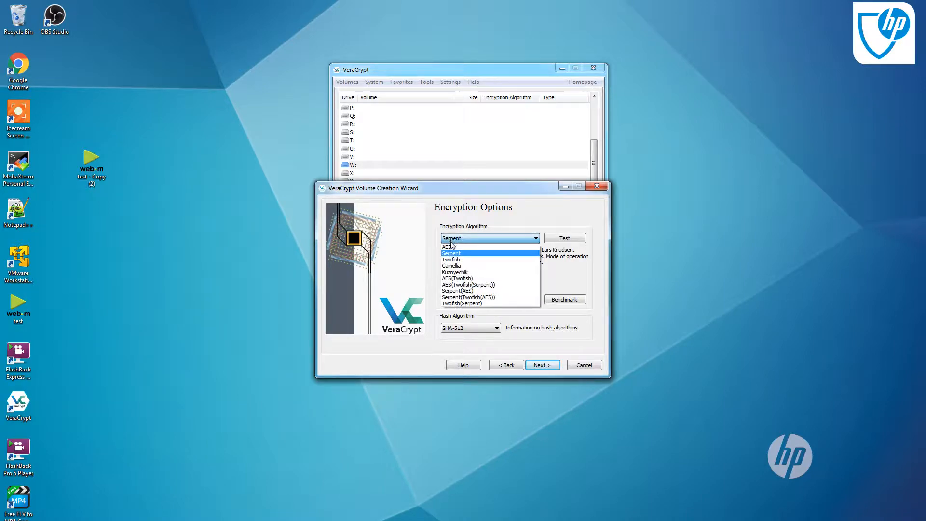
pyautogui.click(465, 246)
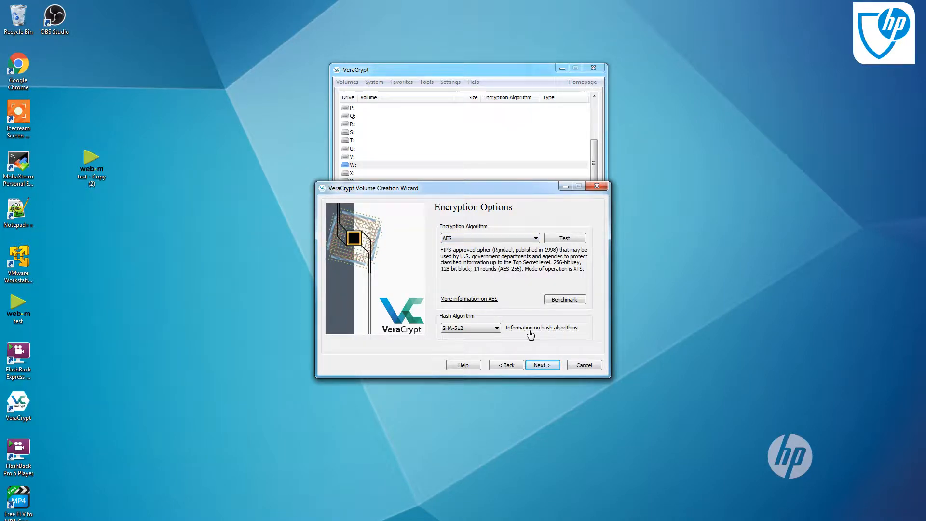
pyautogui.click(493, 325)
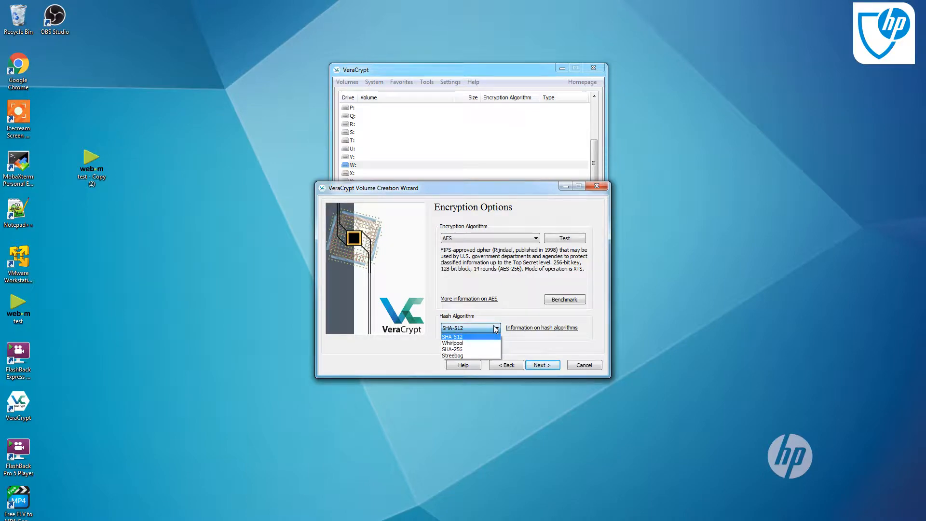
pyautogui.click(494, 325)
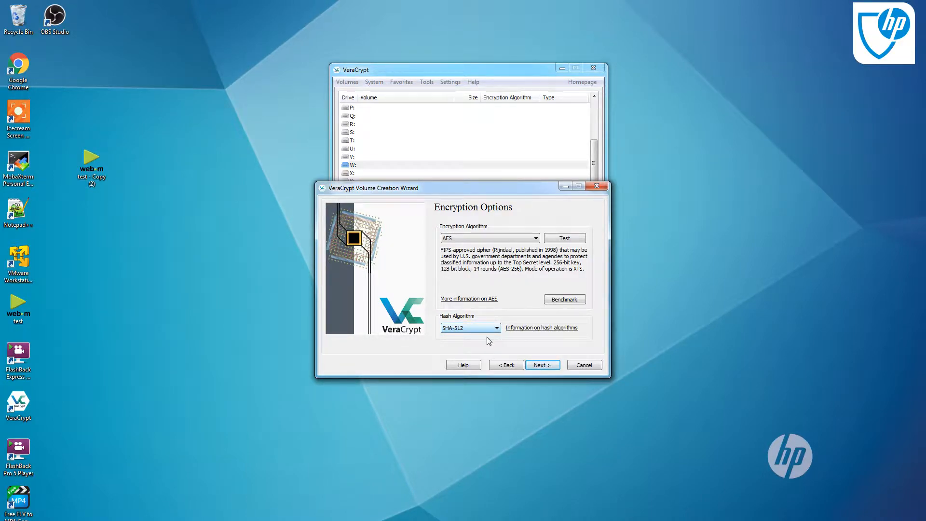
pyautogui.click(539, 366)
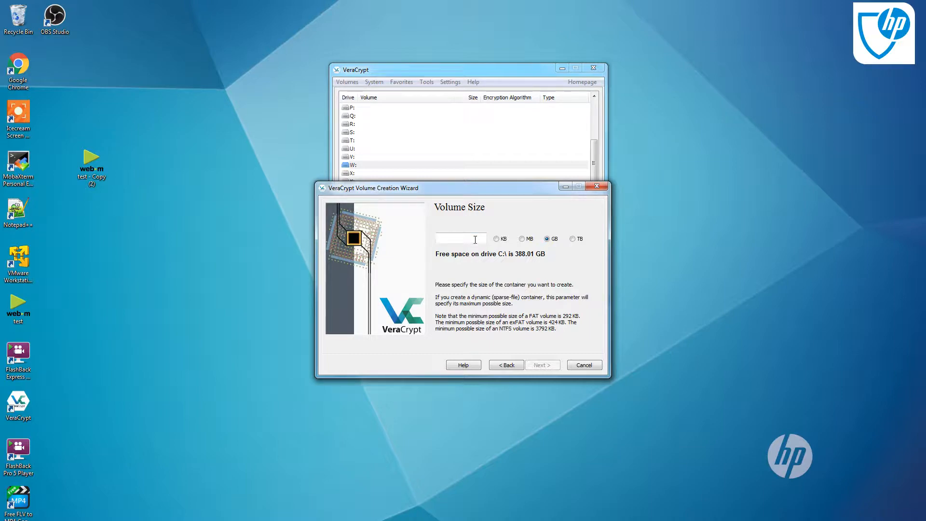
# Set the container size to 1 GB and continue
pyautogui.write('1')
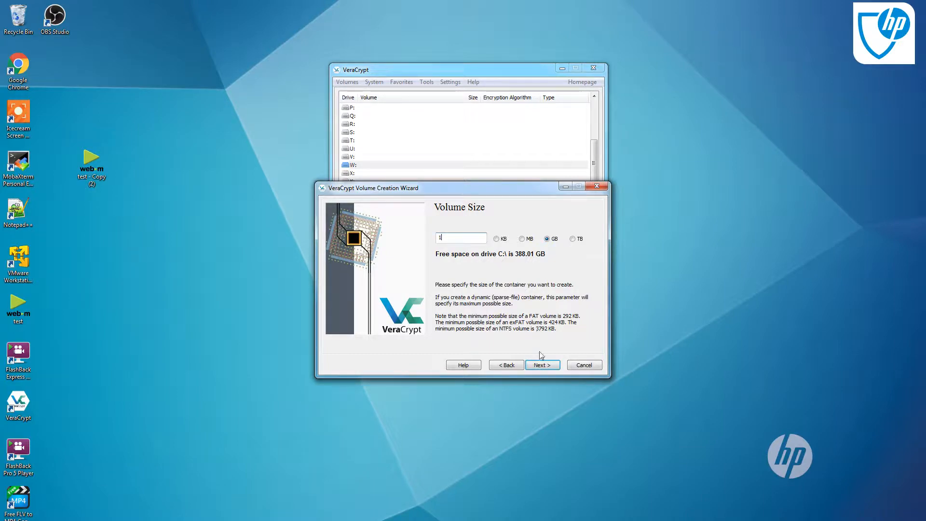
pyautogui.click(551, 367)
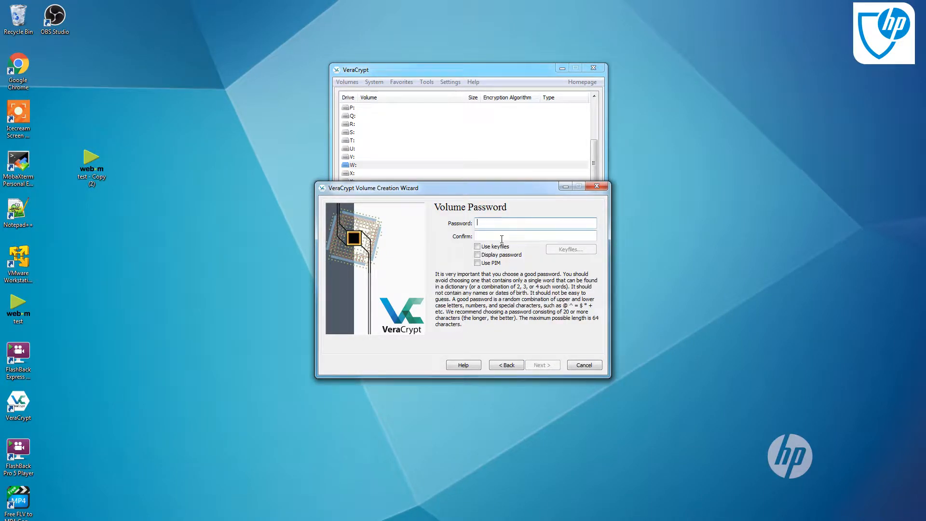
# Enter the volume password, confirm it in the second field, and continue
pyautogui.write('••')
pyautogui.click(497, 235)
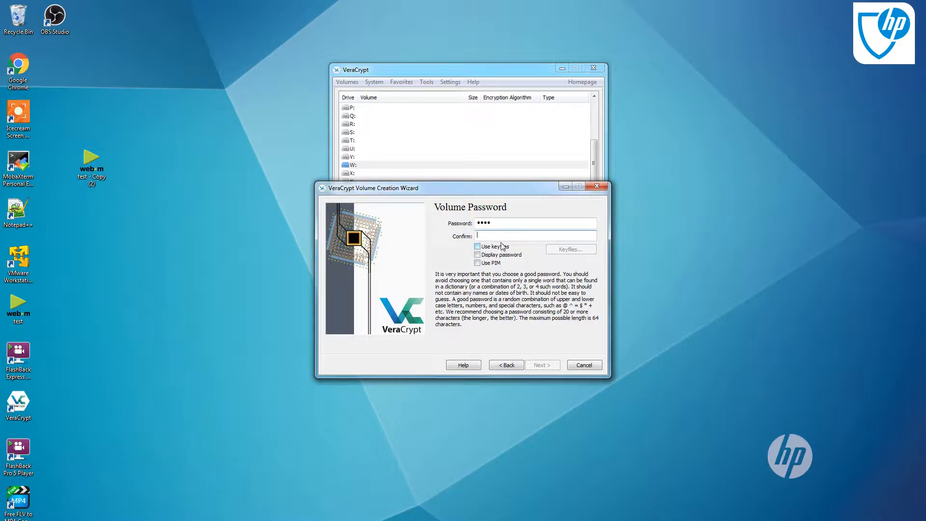
pyautogui.write('••••')
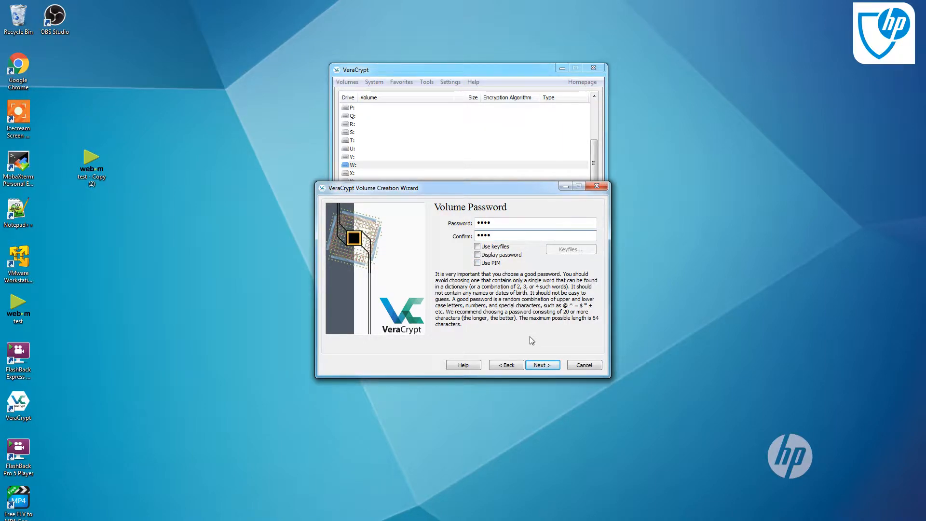
pyautogui.click(553, 365)
# Format the container with the FAT filesystem, confirm replacing the existing test - Copy (2).webm file, and exit the wizard
pyautogui.click(498, 329)
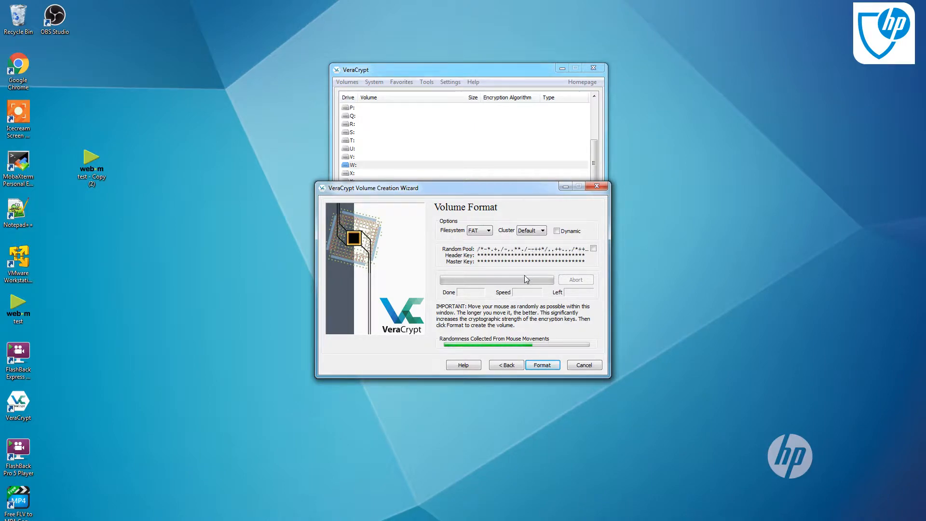
pyautogui.click(550, 369)
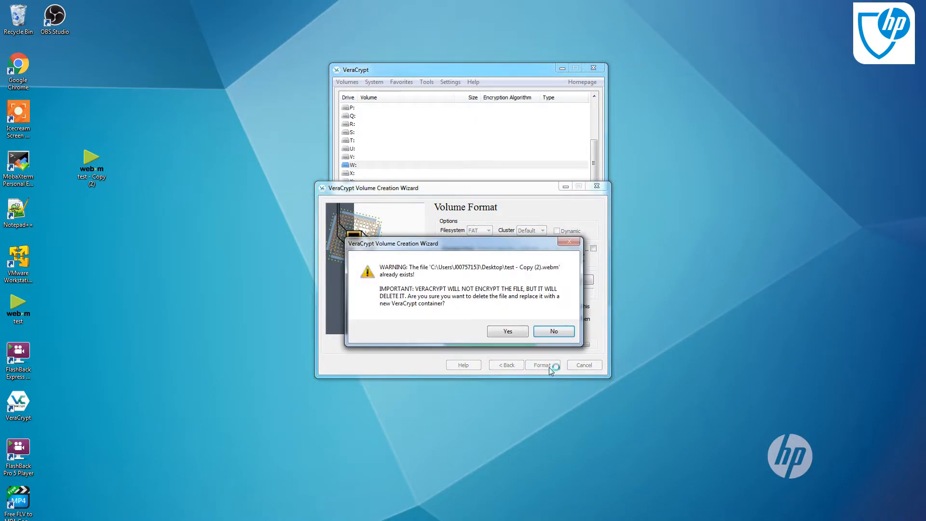
pyautogui.click(509, 332)
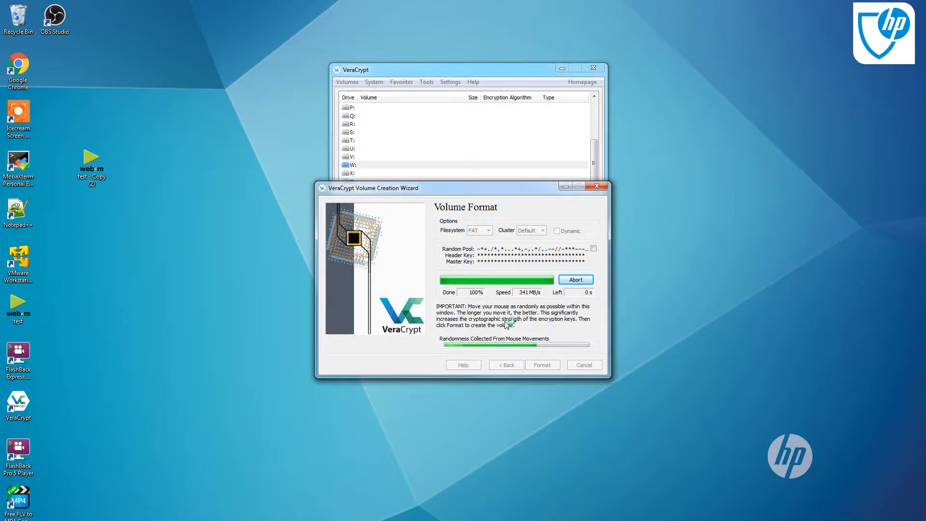
pyautogui.click(532, 320)
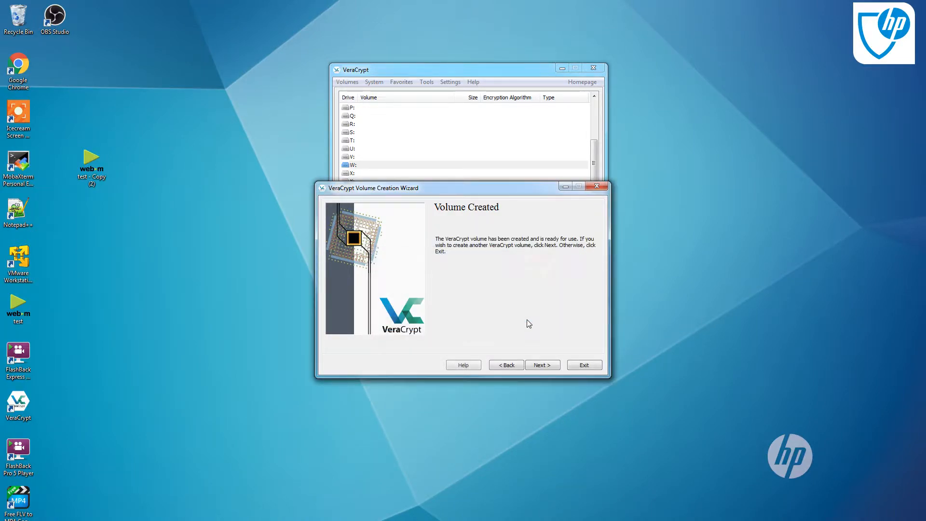
pyautogui.click(582, 366)
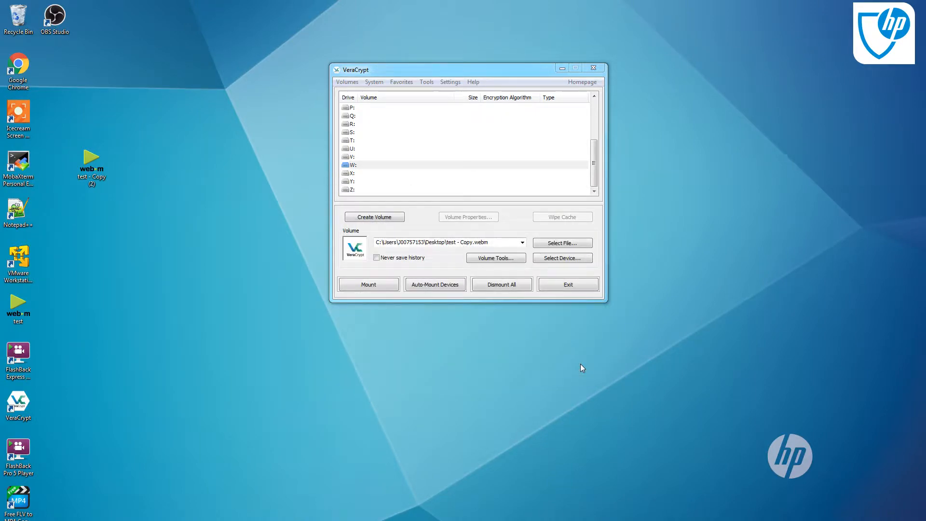
# Try to mount the test - Copy.webm volume on drive W and dismiss the error
pyautogui.click(354, 167)
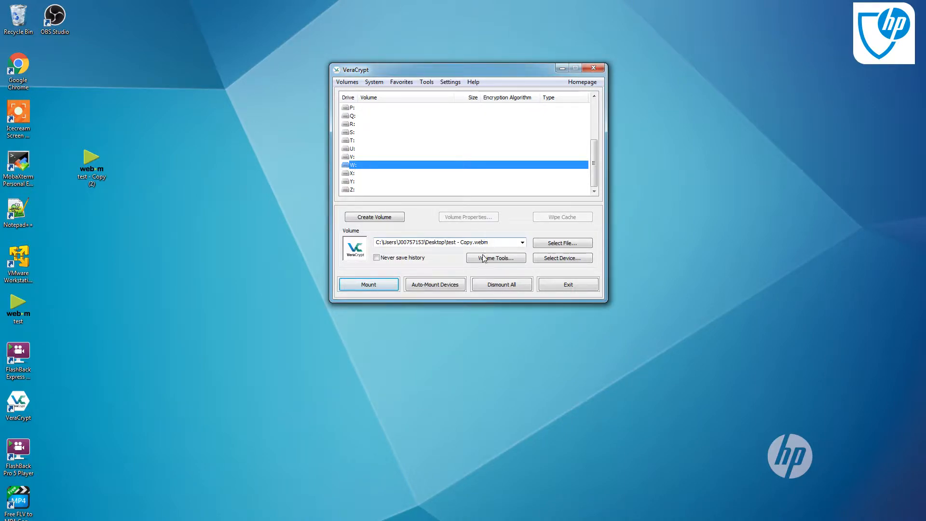
pyautogui.click(374, 289)
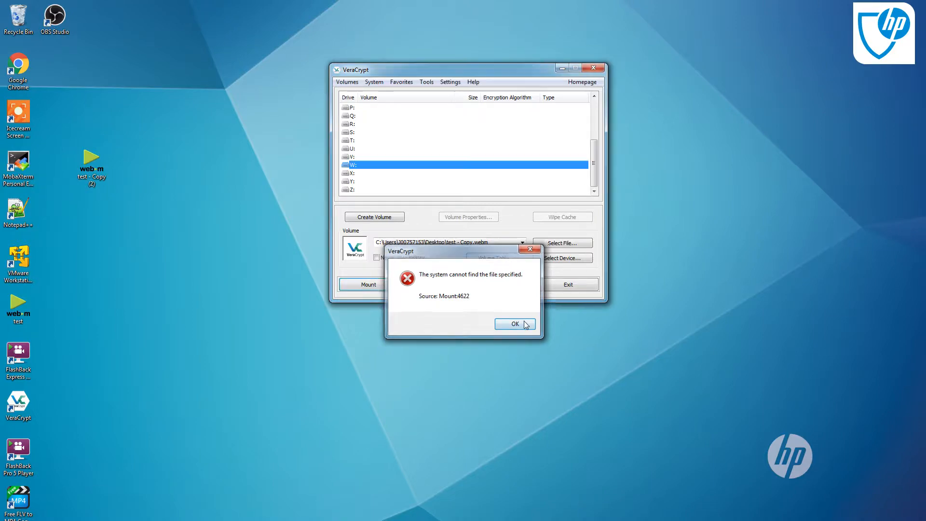
pyautogui.click(525, 324)
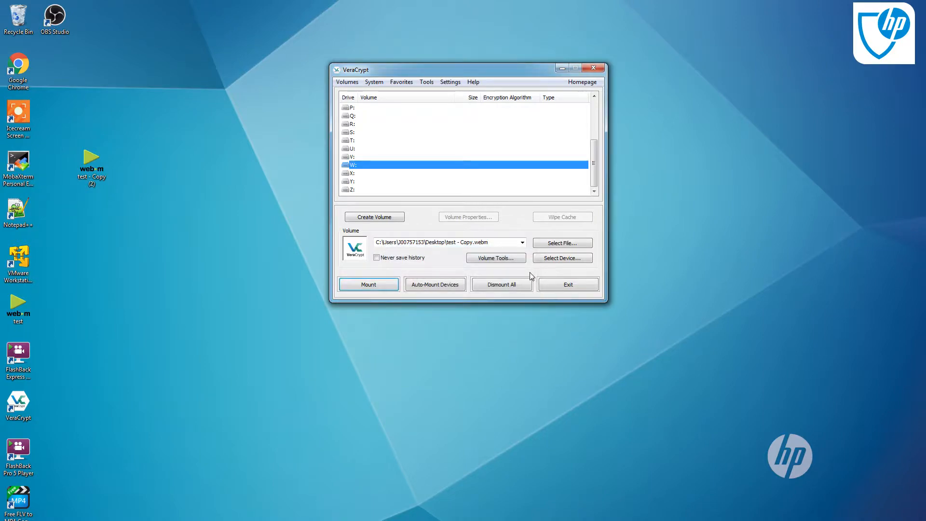
# Select the test - Copy (2).webm file on the Desktop as the volume to mount
pyautogui.click(548, 245)
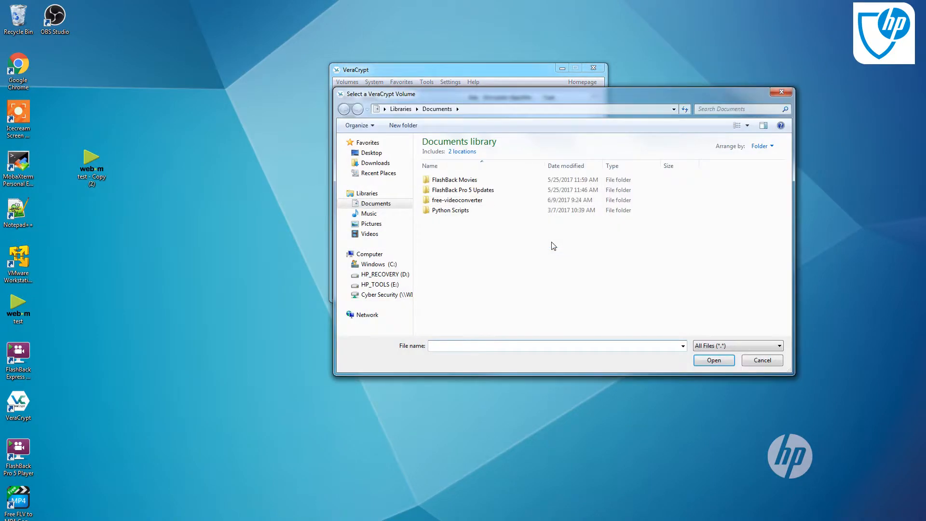
pyautogui.click(378, 152)
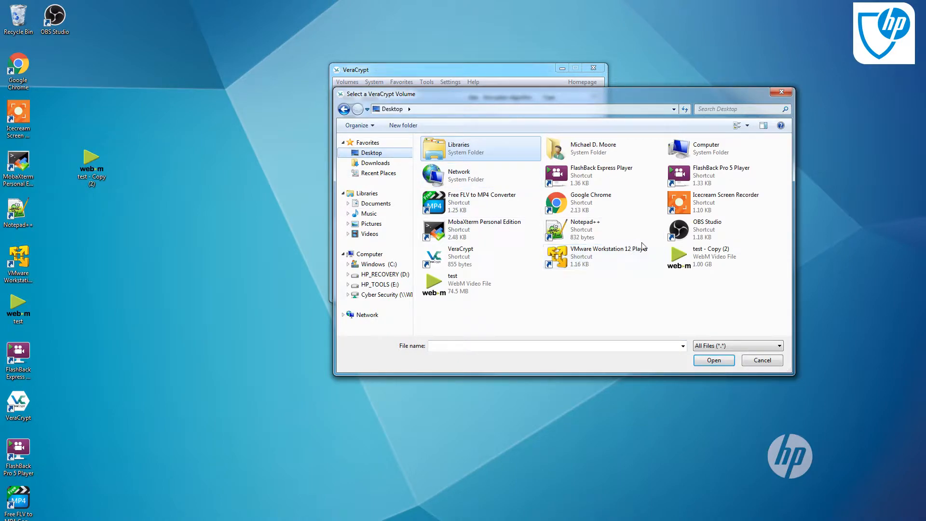
pyautogui.doubleClick(699, 261)
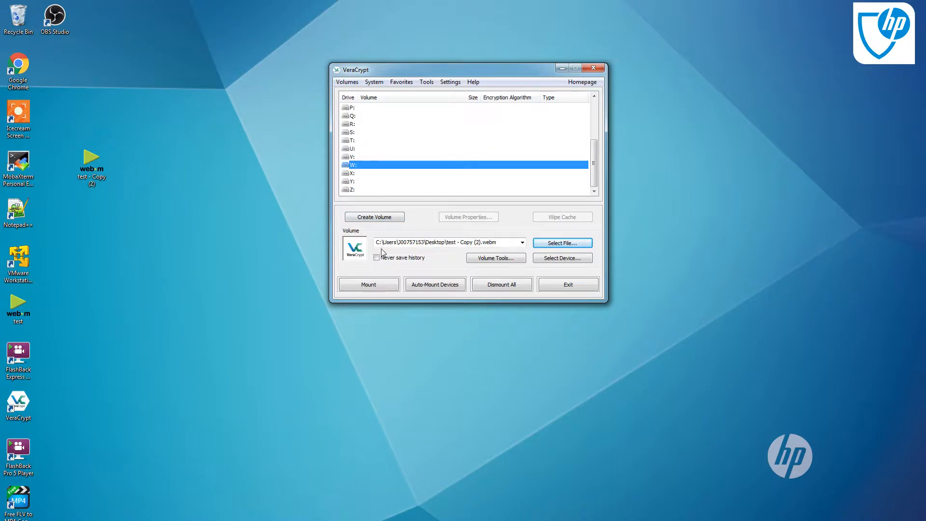
# Mount the test - Copy (2).webm container on drive W using its password
pyautogui.click(369, 285)
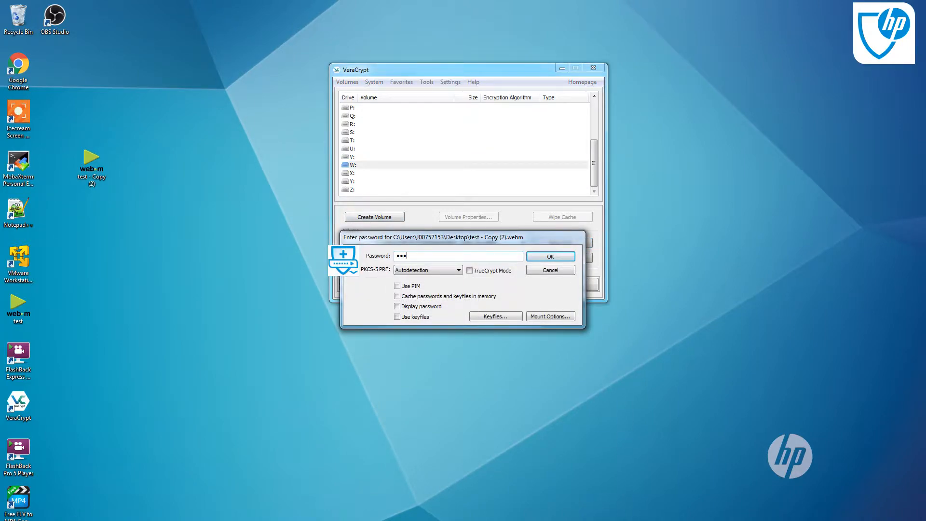
pyautogui.click(545, 258)
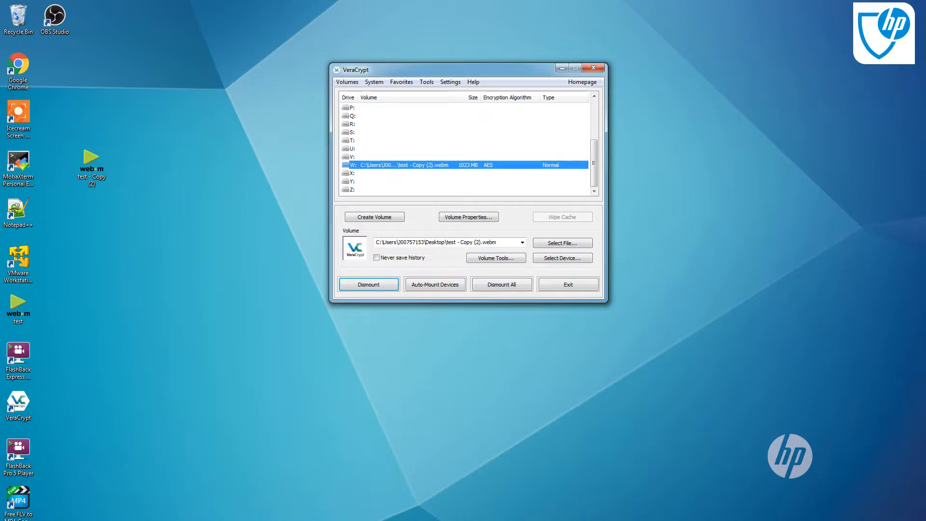
# Open Windows Explorer and examine the computer's drives list for the new volume
pyautogui.moveTo(73, 520)
pyautogui.click(73, 502)
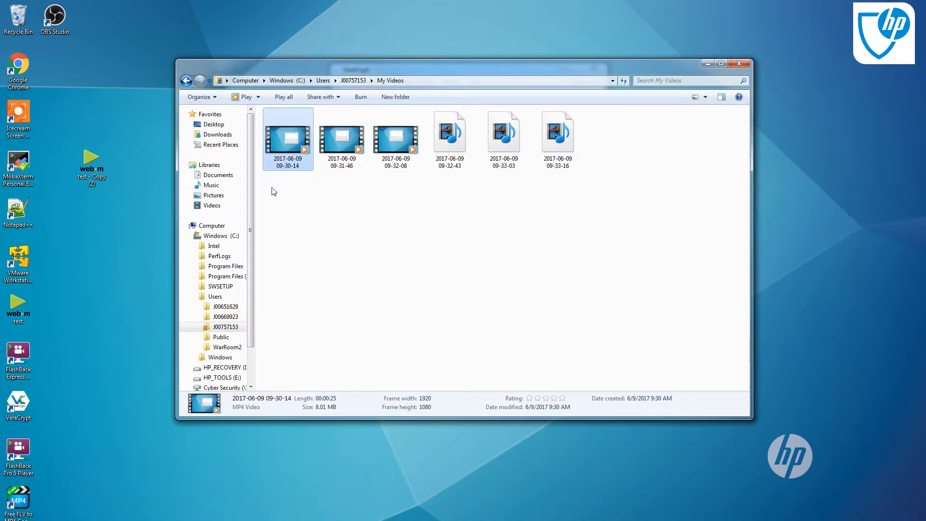
pyautogui.click(190, 236)
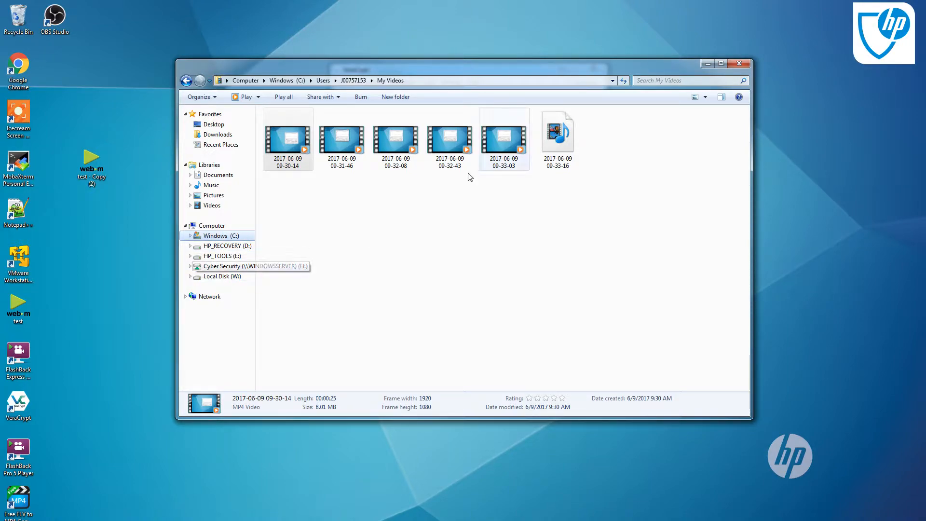
pyautogui.click(706, 65)
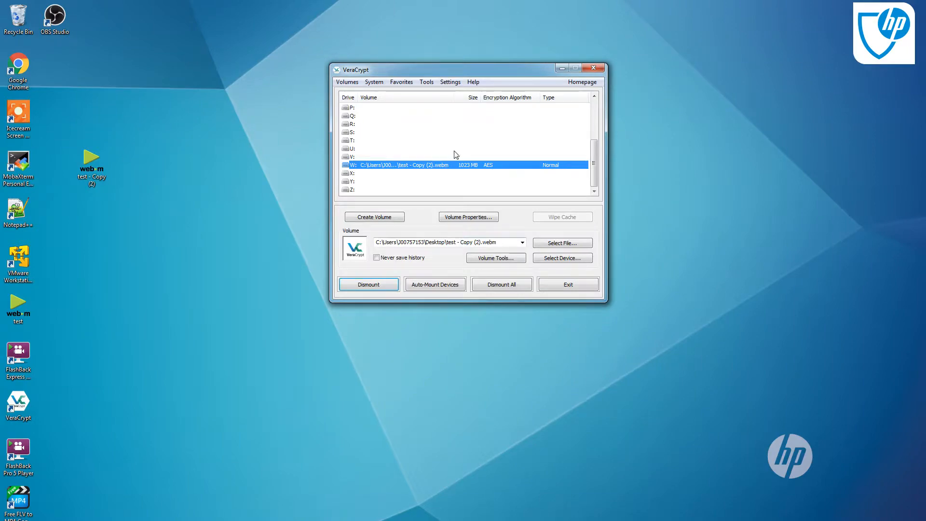
# Open the mounted W drive in Explorer, close it, and dismount all volumes
pyautogui.doubleClick(410, 165)
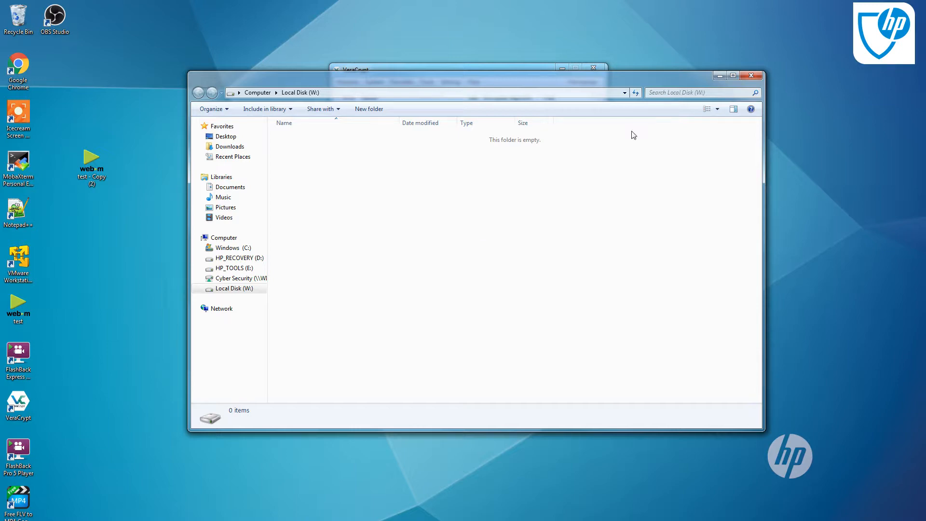
pyautogui.click(751, 78)
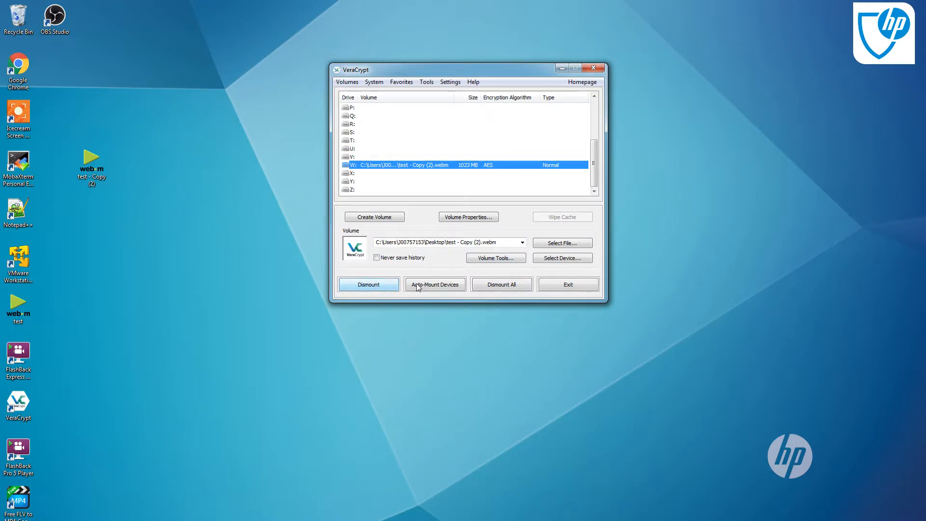
pyautogui.click(502, 286)
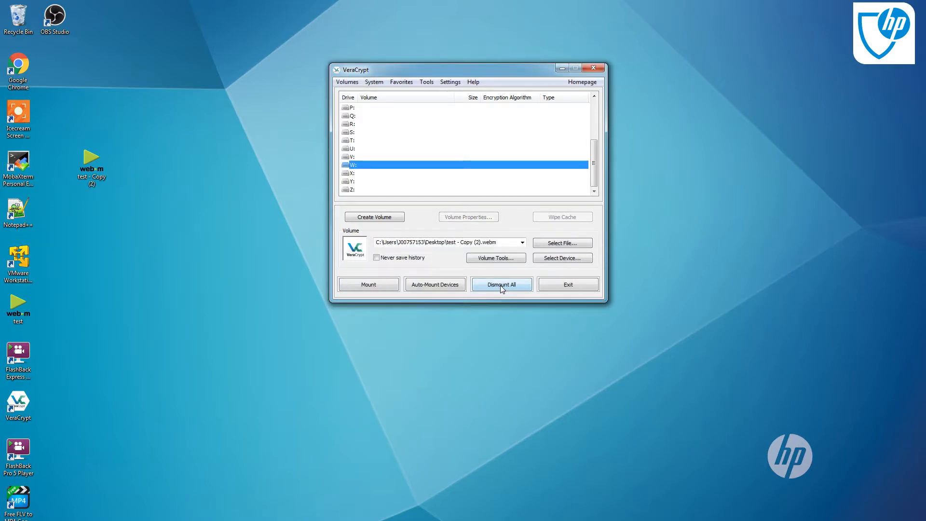
pyautogui.click(359, 83)
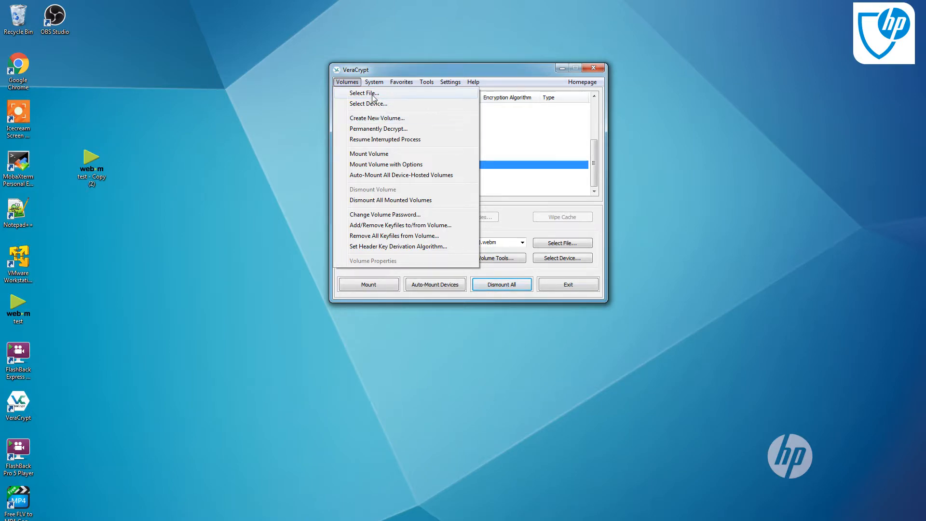
pyautogui.moveTo(370, 86)
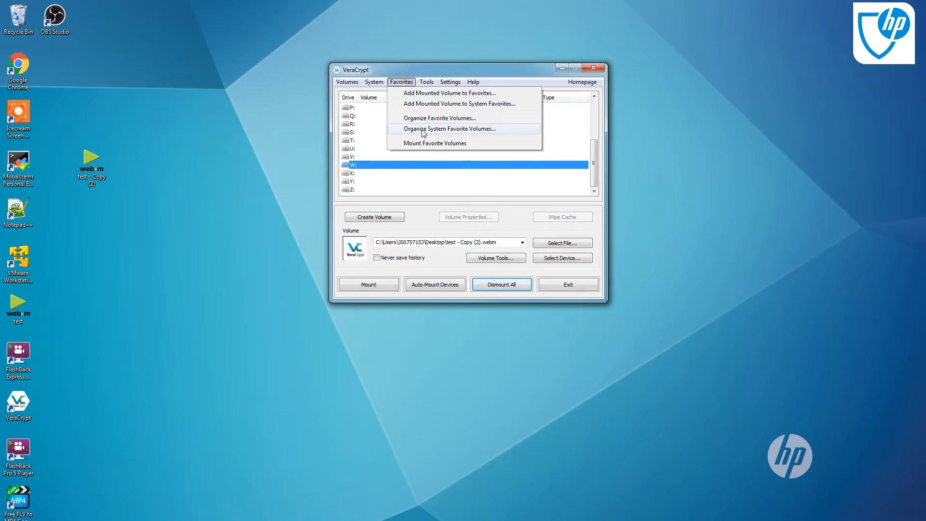
pyautogui.moveTo(439, 89)
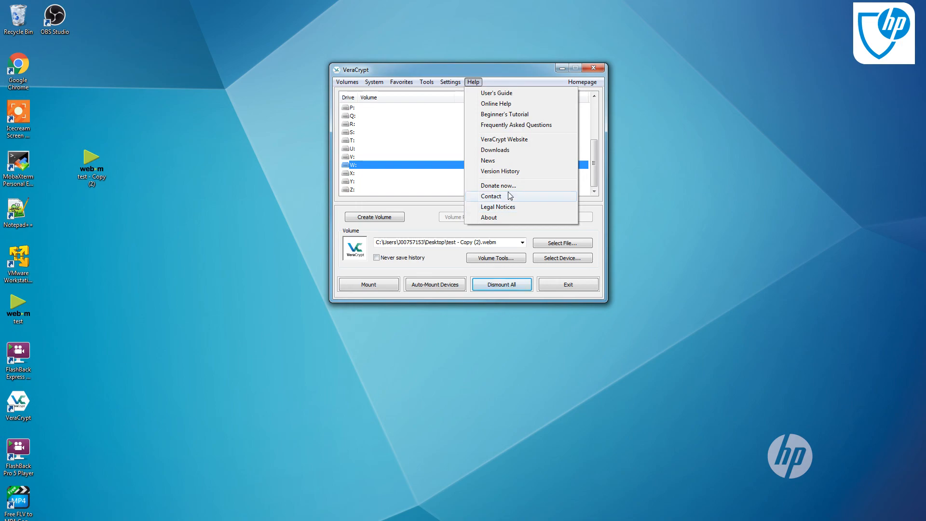
pyautogui.click(421, 221)
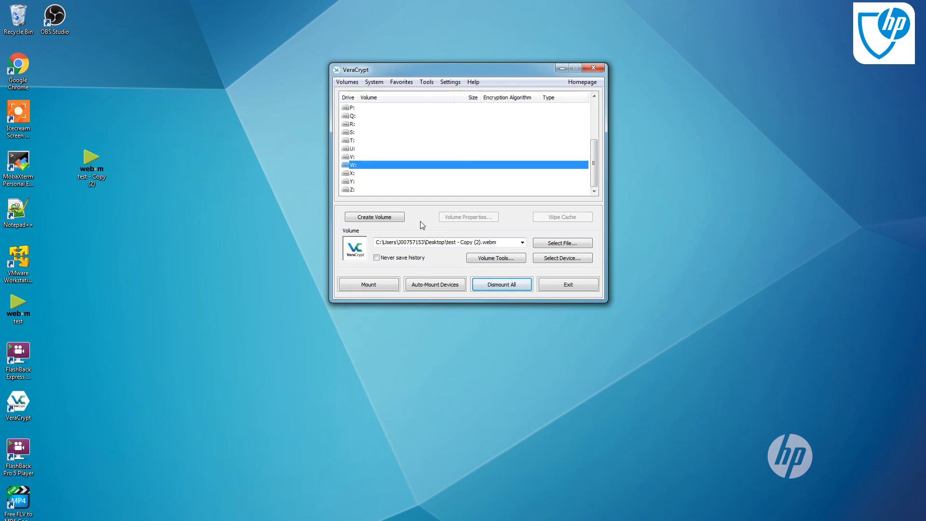